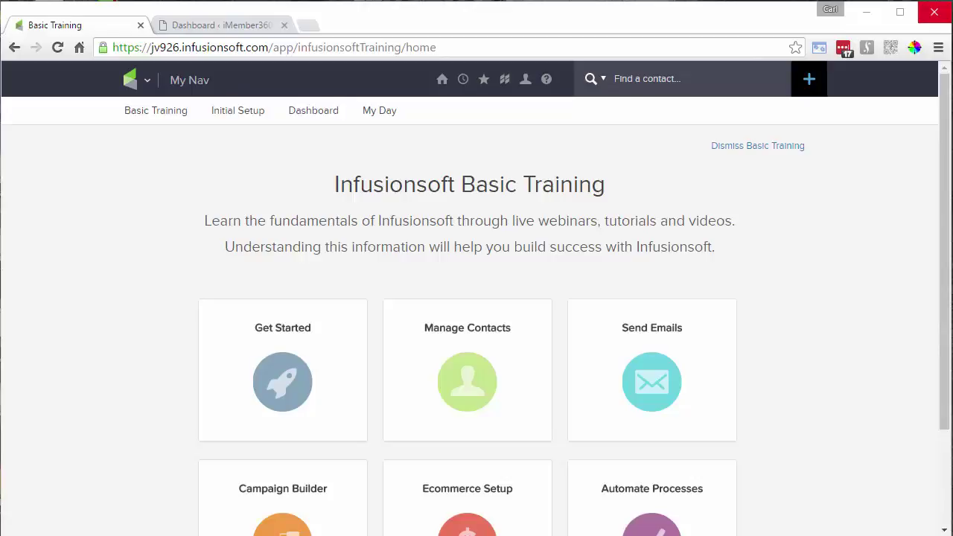
Switch to the WordPress admin, start a plugin upload and choose infusion4wp (2).zip from the Downloads folder.
click(222, 28)
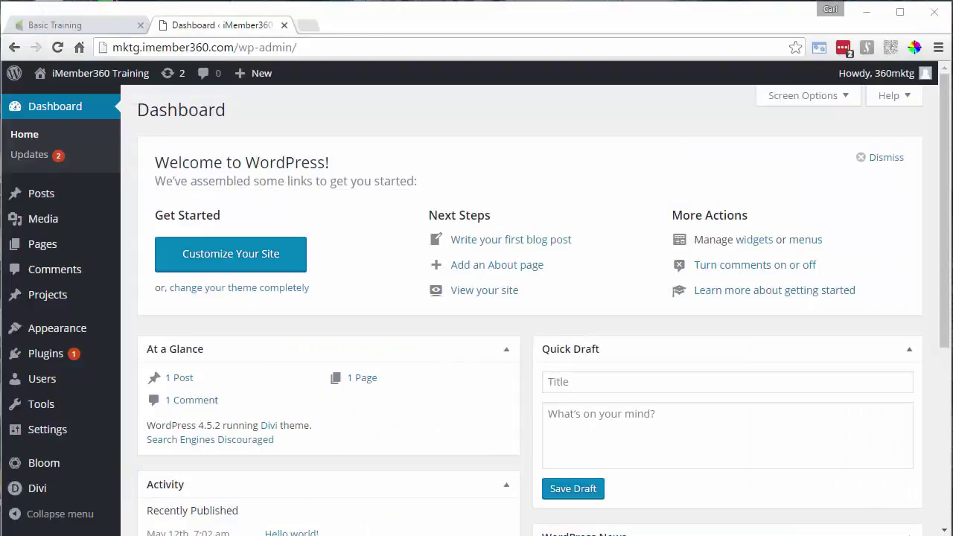
mouse_move(56, 360)
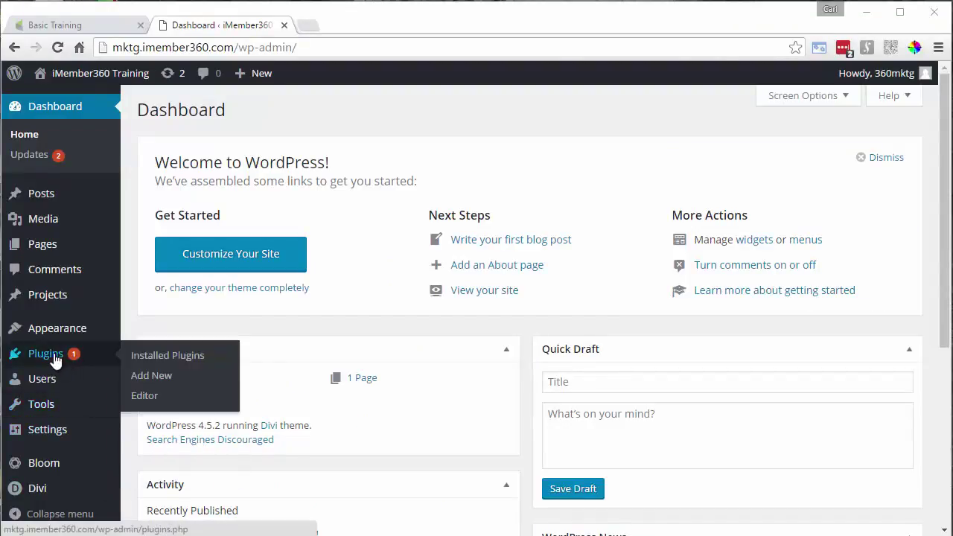
click(148, 376)
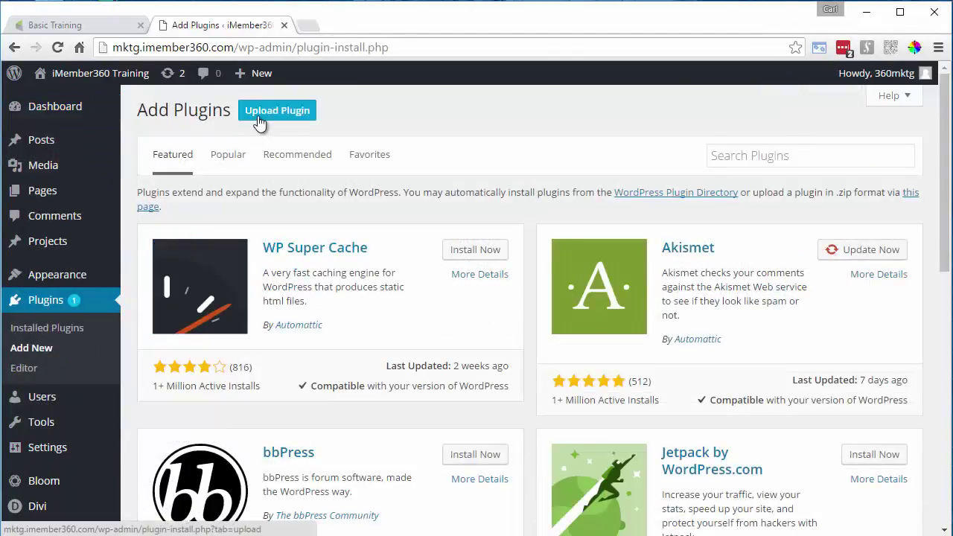
click(257, 118)
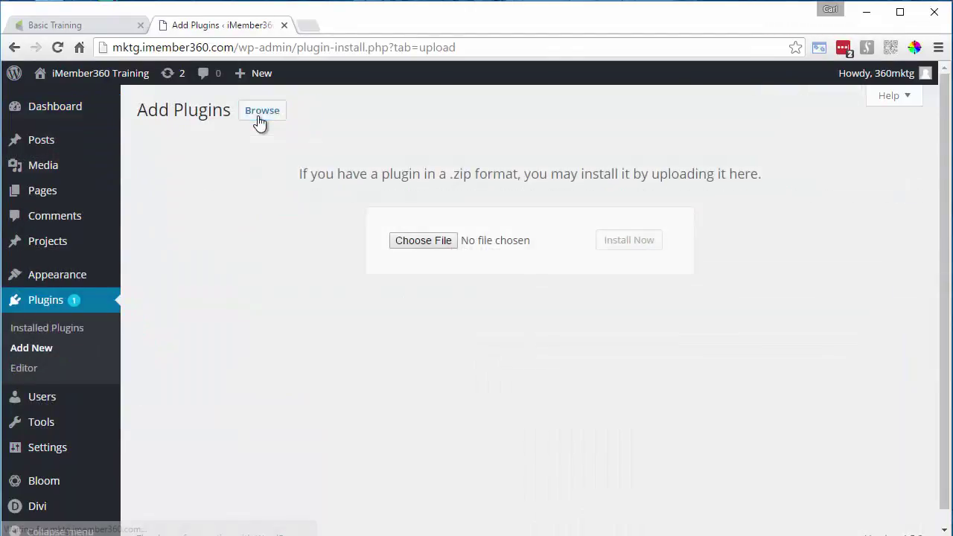
click(435, 244)
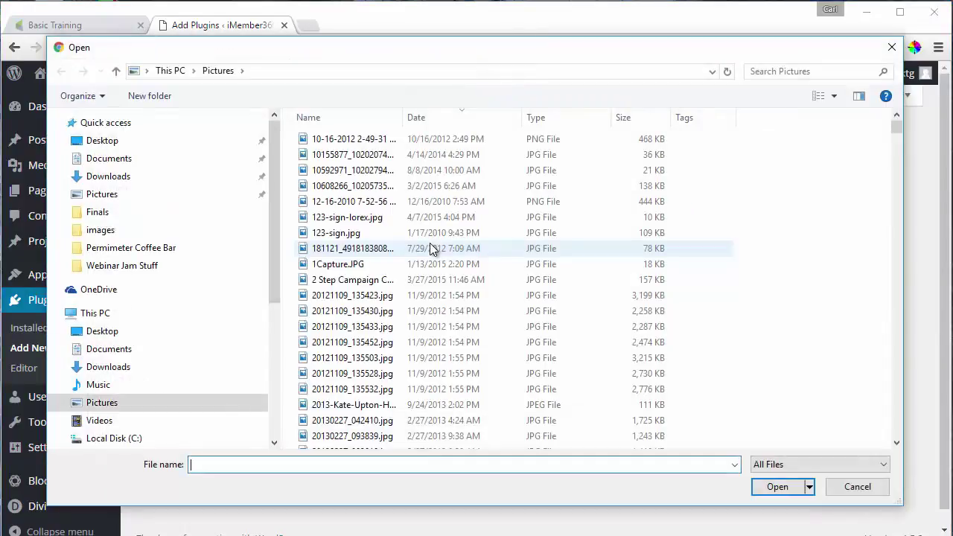
click(128, 370)
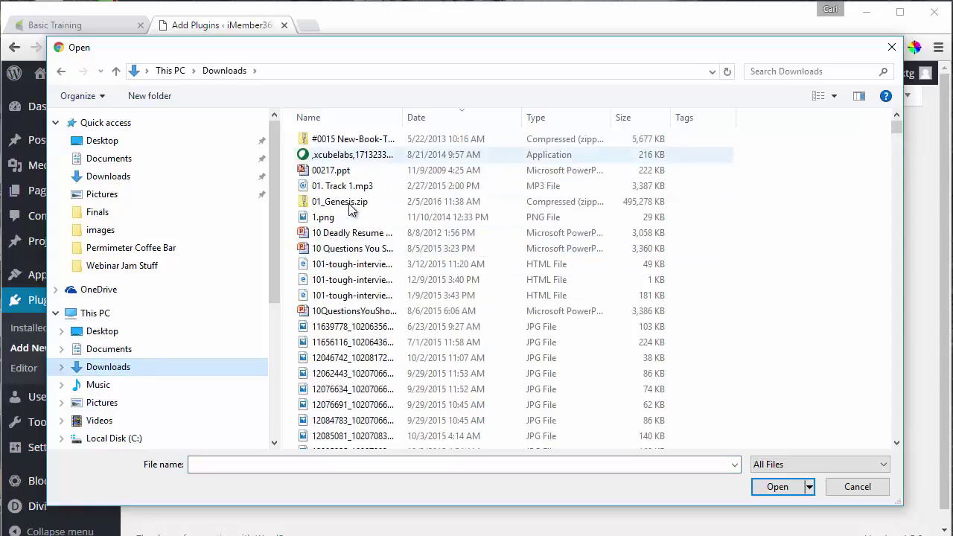
scroll(350, 209, down, 2)
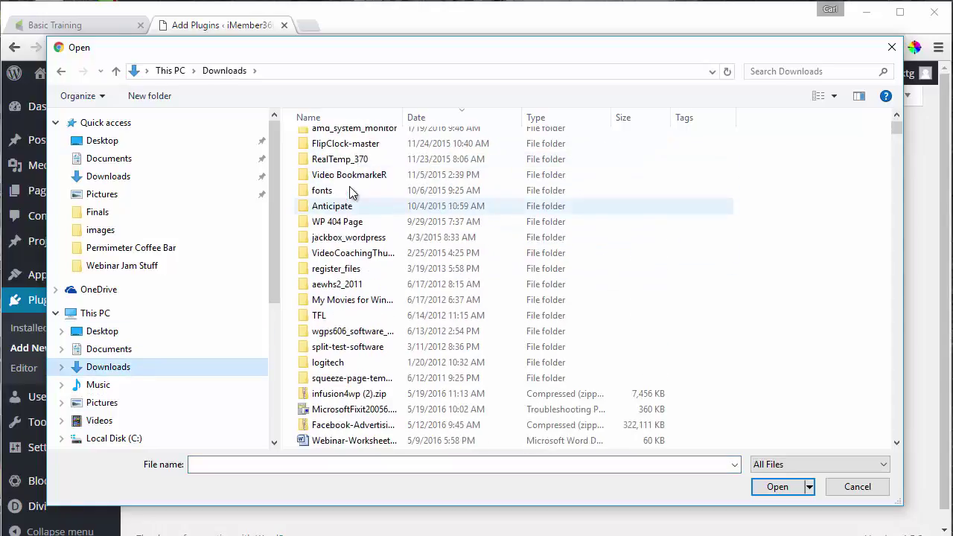
click(338, 397)
click(777, 489)
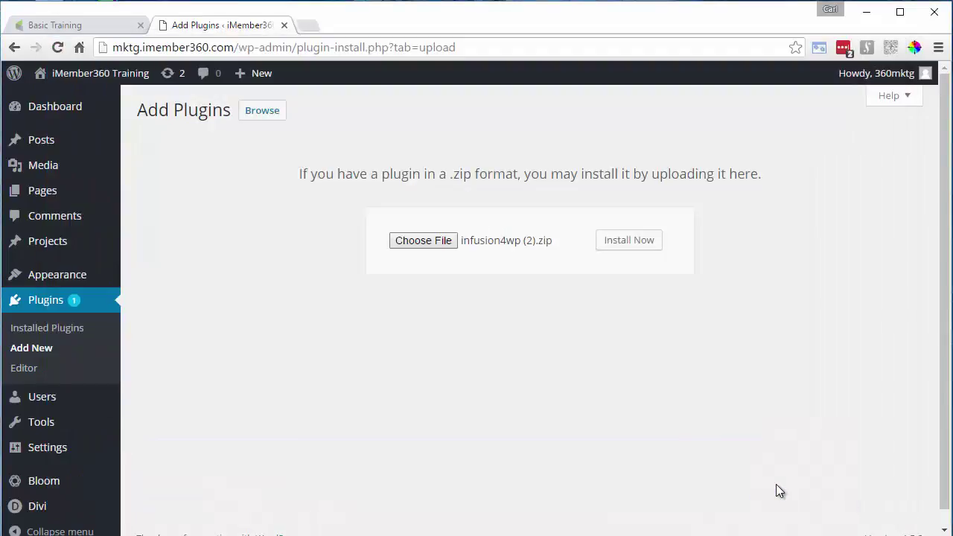
Install and activate the chosen plugin file, logging back in to WordPress with the saved credentials.
click(647, 244)
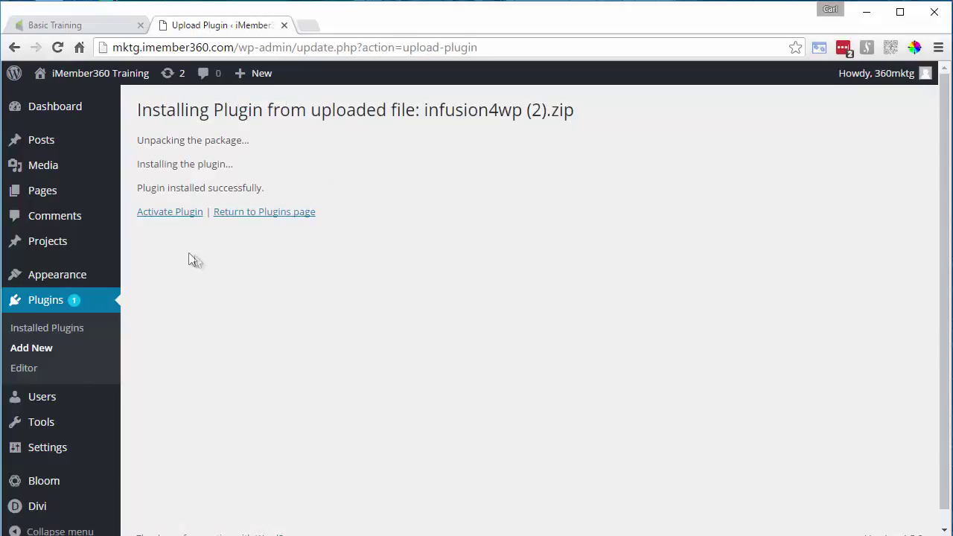
click(177, 216)
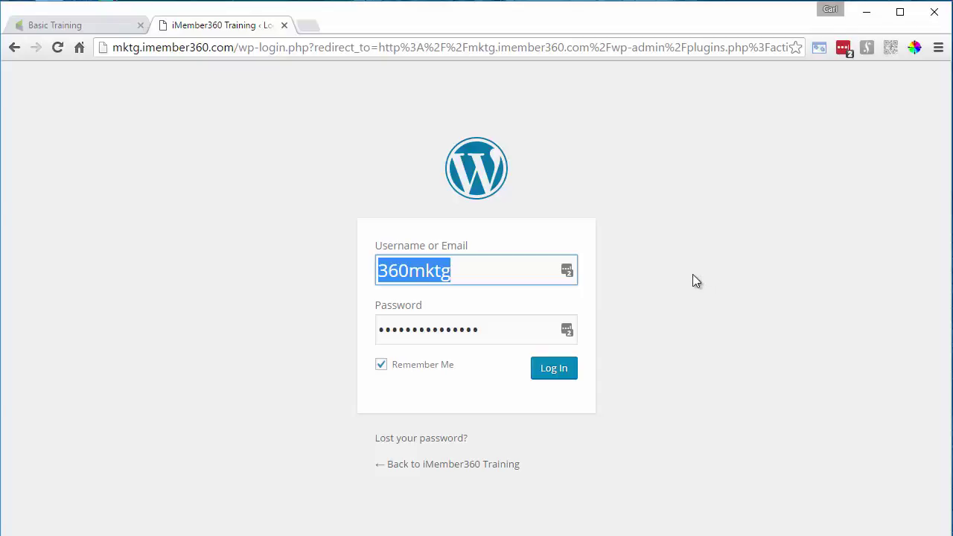
click(555, 372)
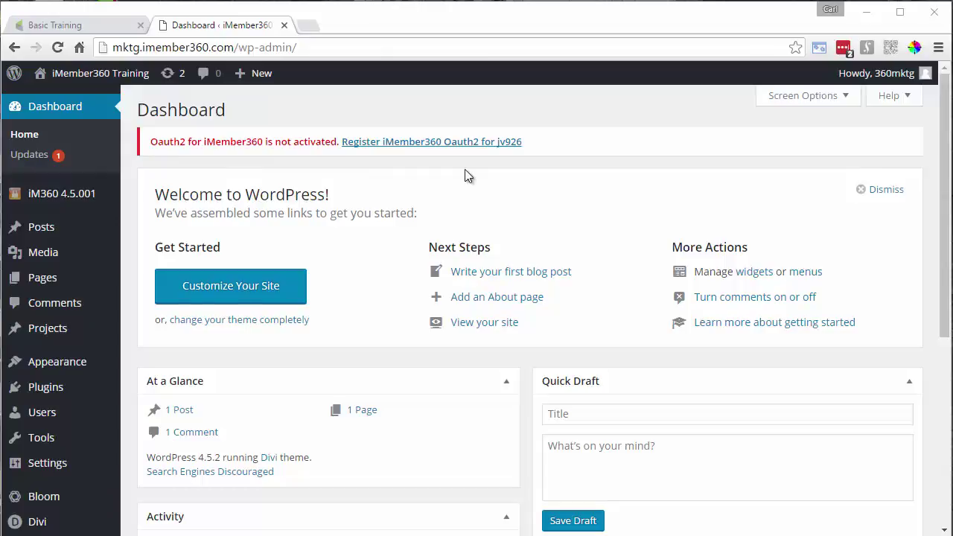
Open the iMember360 API / OAuth2 settings and select the stored API key in My Important Stuff.txt in Notepad.
mouse_move(101, 207)
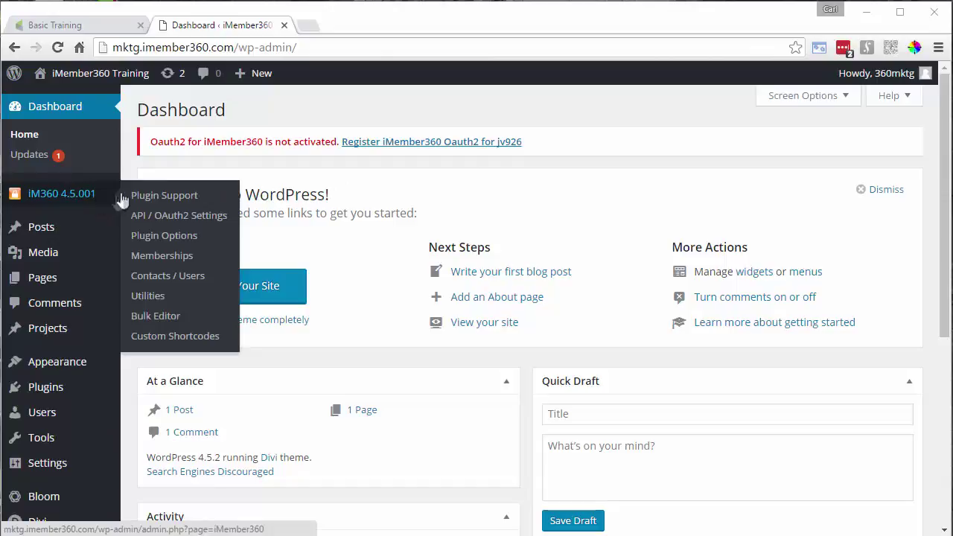
click(171, 220)
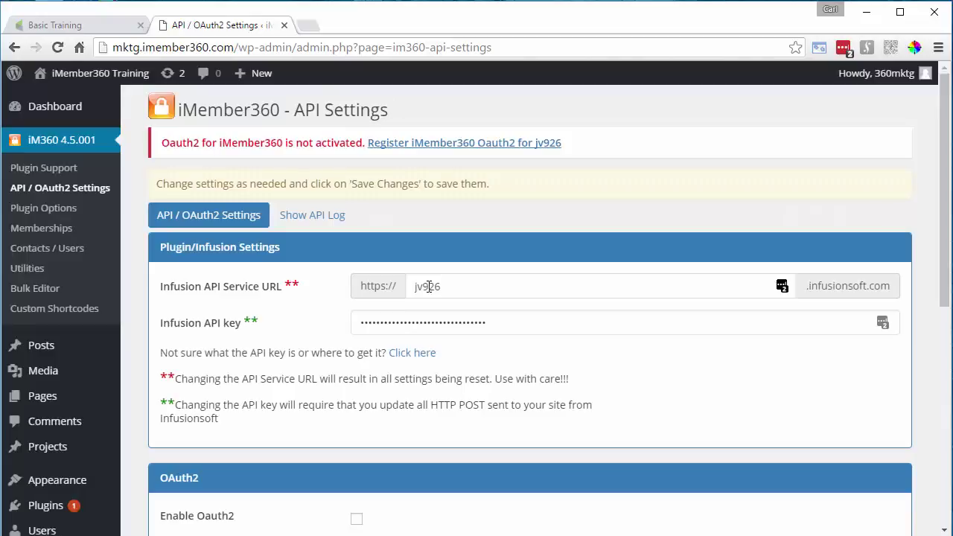
click(442, 286)
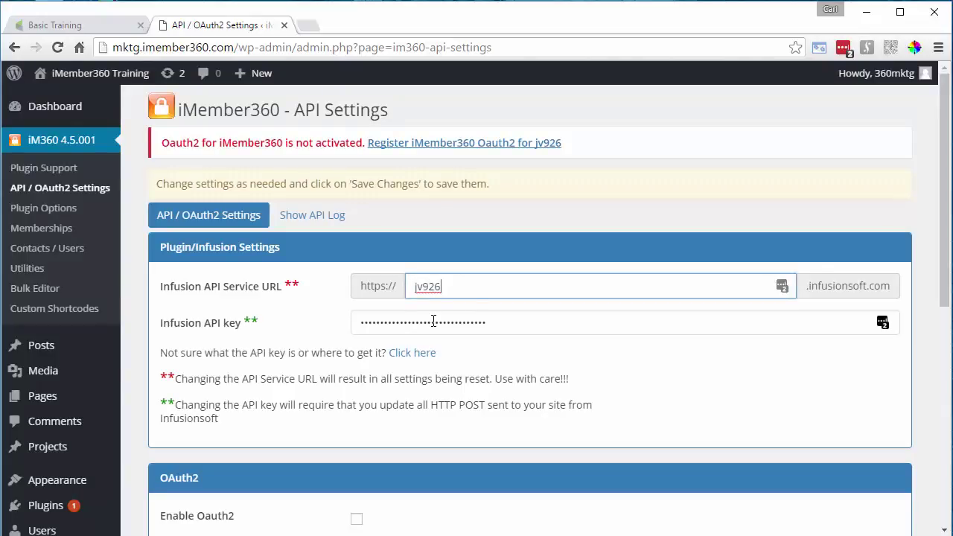
key(alt+Tab)
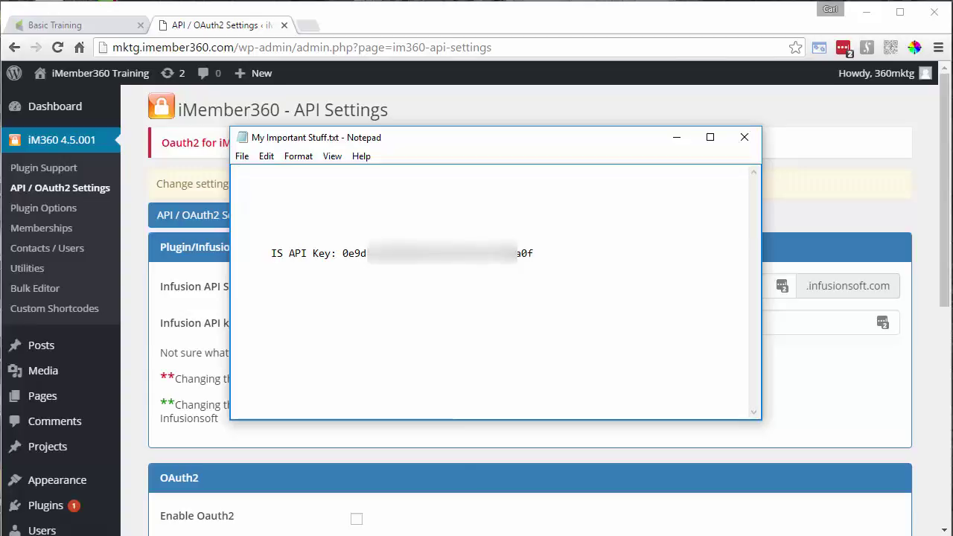
double_click(439, 253)
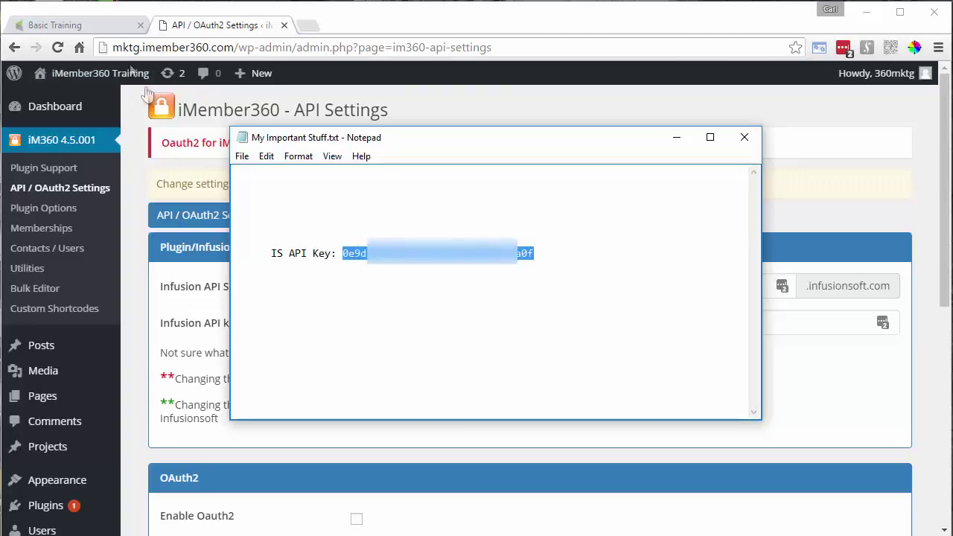
Switch to Infusionsoft and select the encrypted API key in the Admin application settings.
click(86, 25)
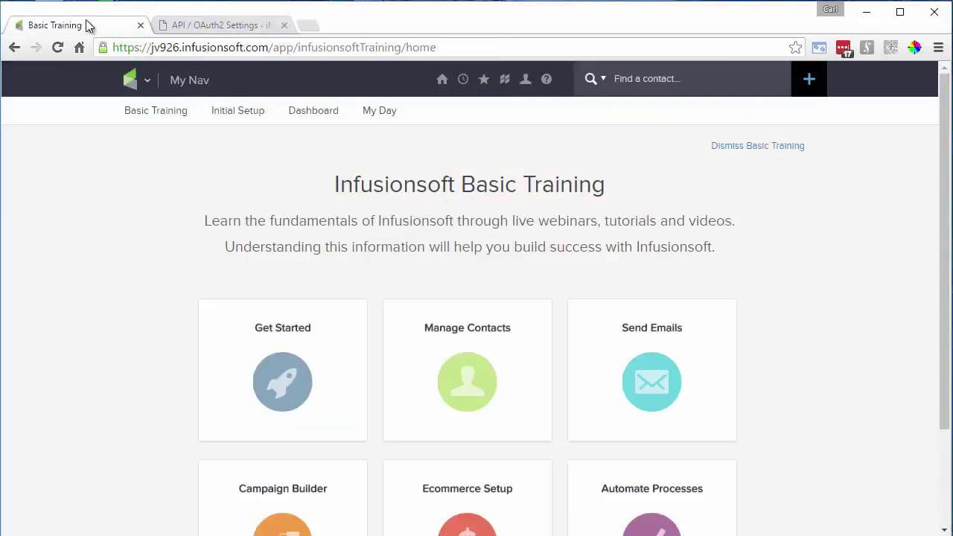
click(131, 81)
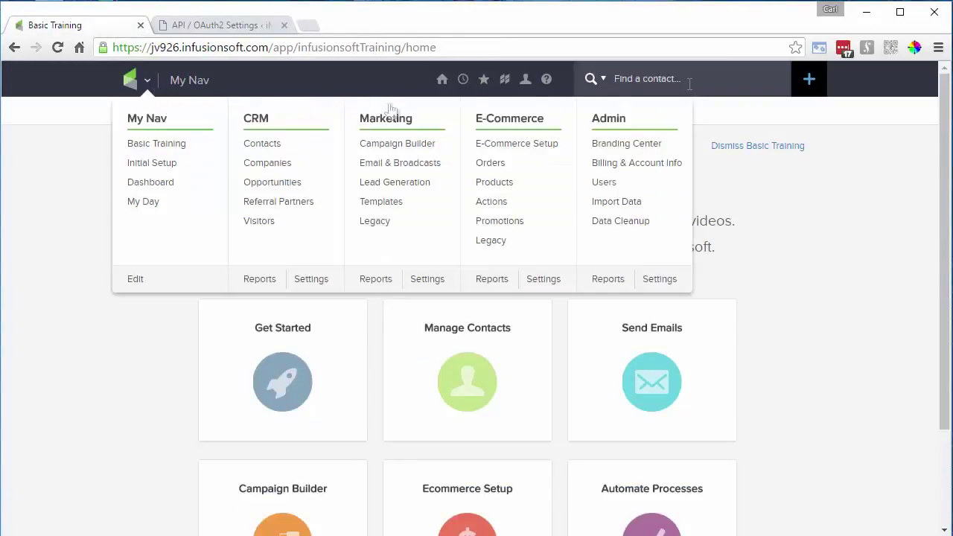
click(659, 280)
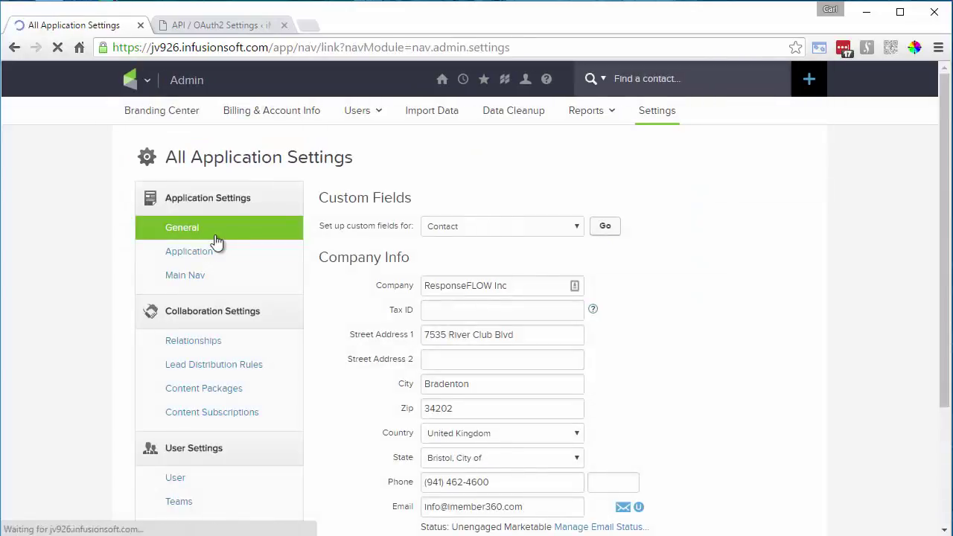
click(200, 256)
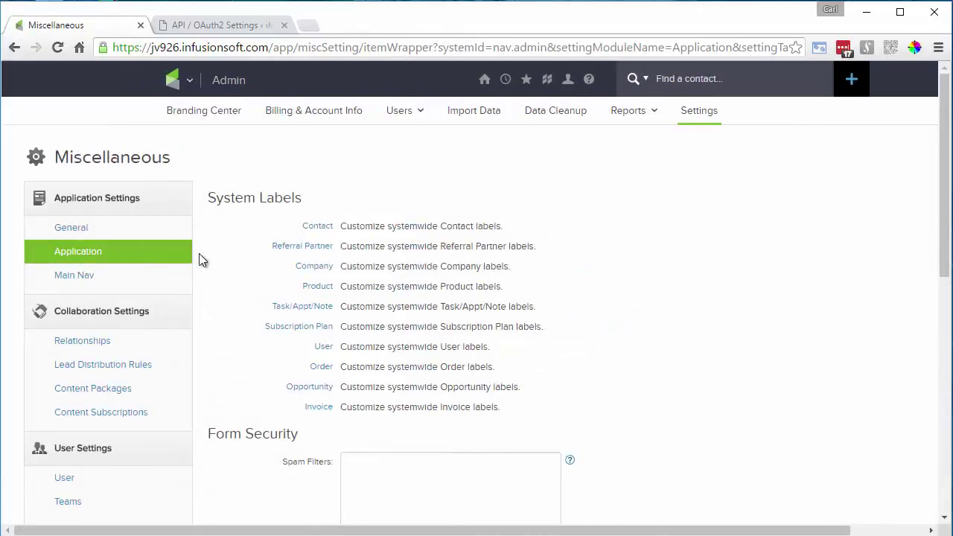
scroll(201, 258, down, 15)
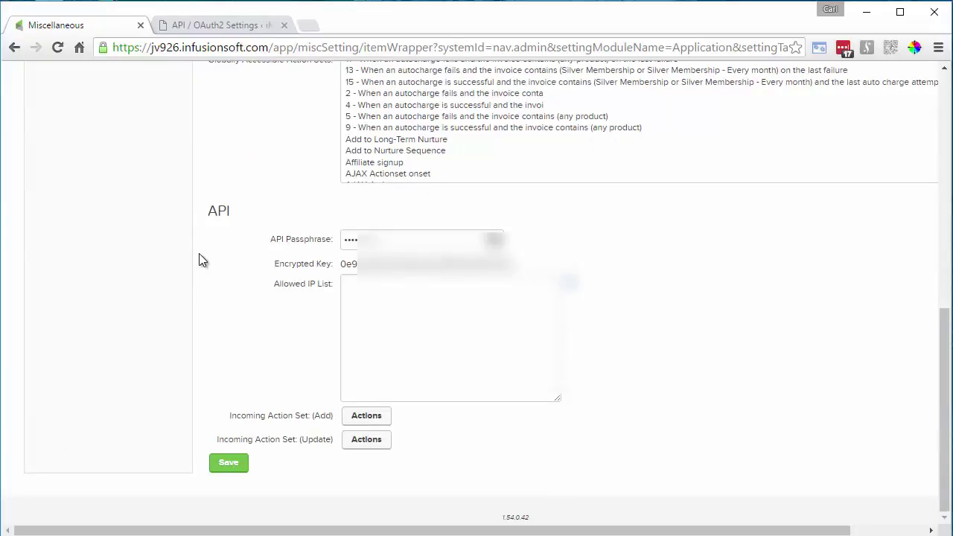
double_click(432, 264)
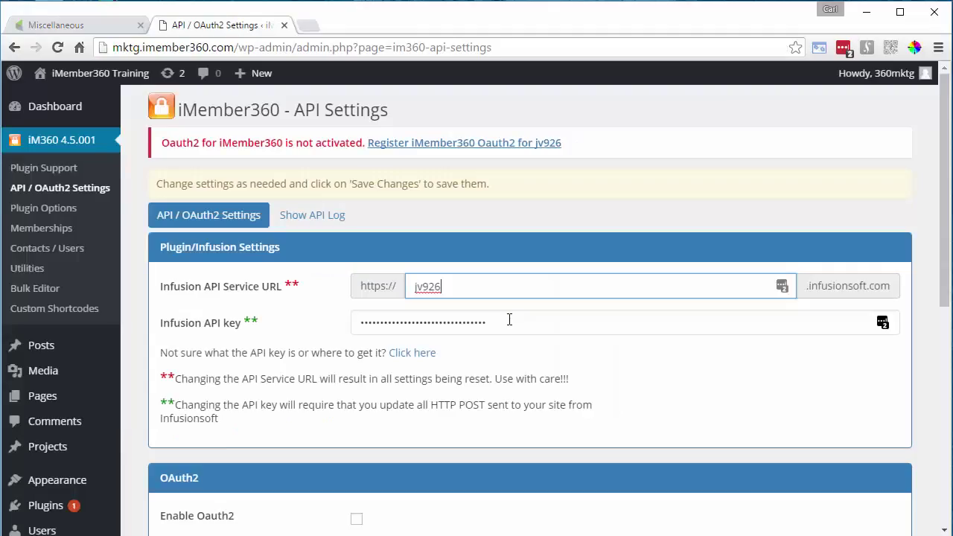
Enable Oauth2 in the iMember360 API settings in WordPress and save the changes.
click(429, 326)
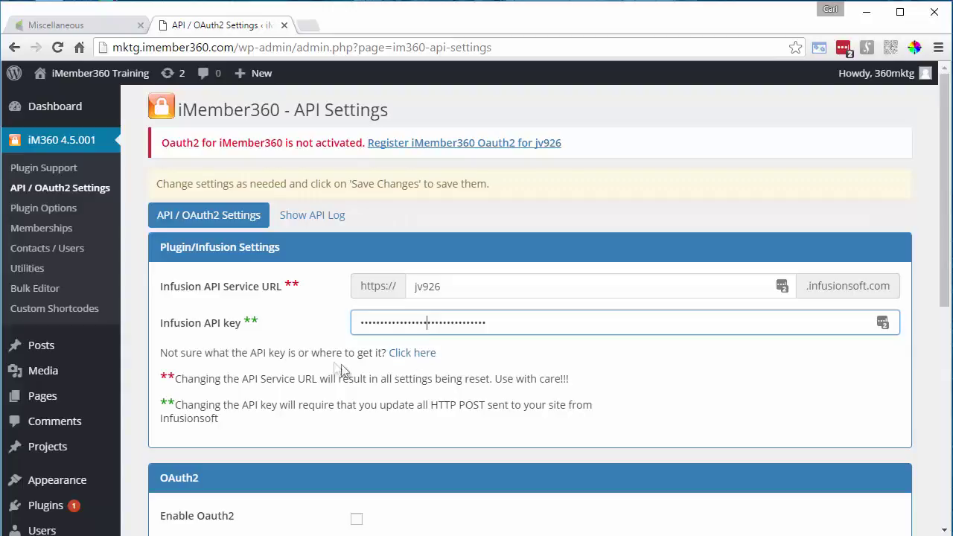
scroll(333, 362, down, 1)
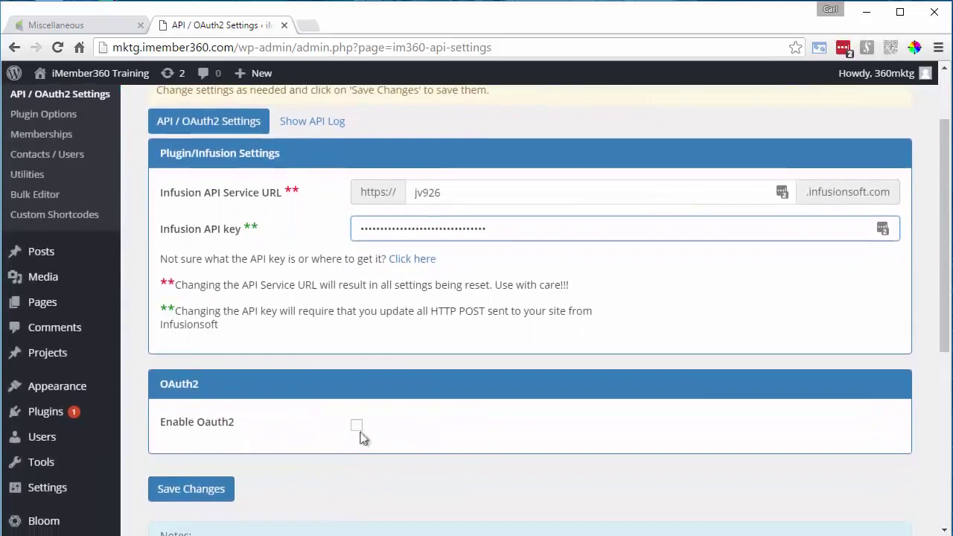
click(359, 426)
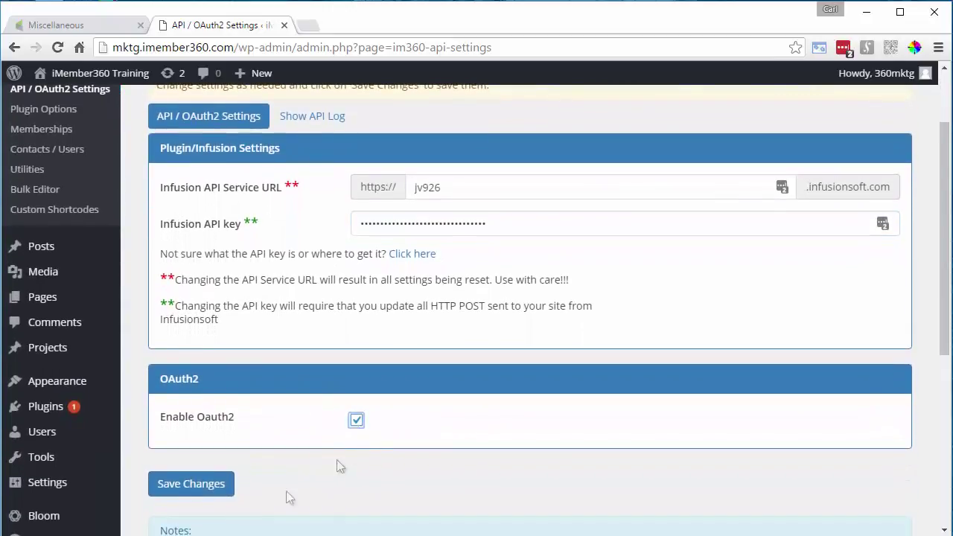
click(183, 488)
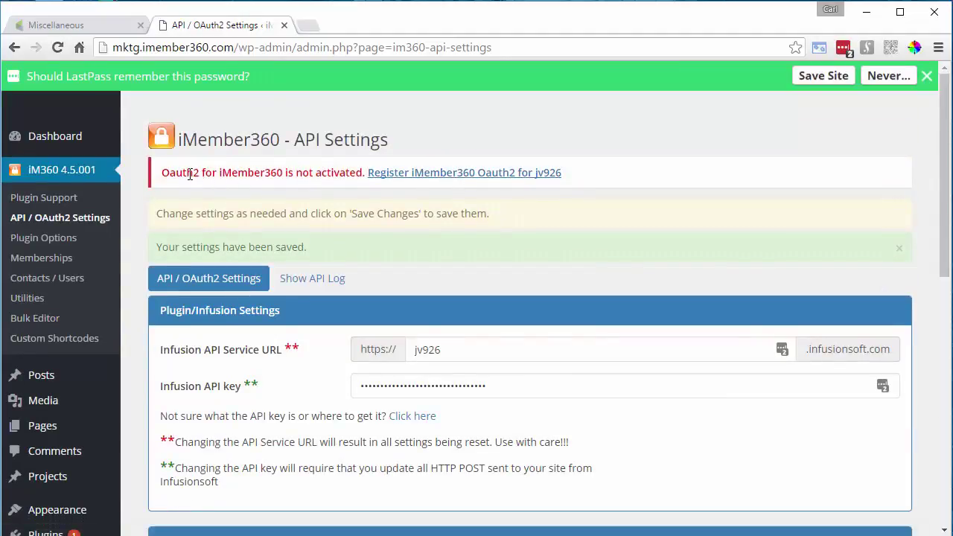
Register iMember360 Oauth2 and allow it access to the jv926.infusionsoft.com application.
click(430, 178)
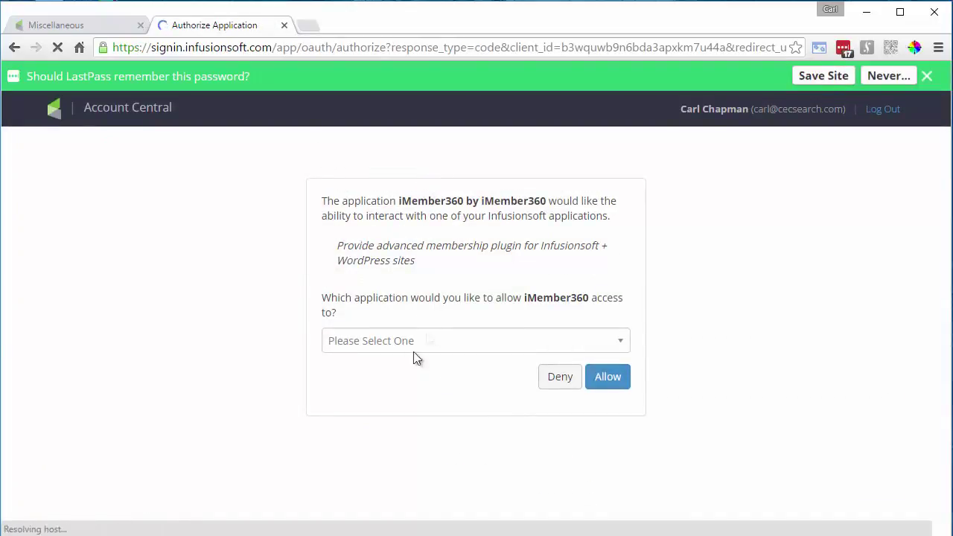
click(405, 342)
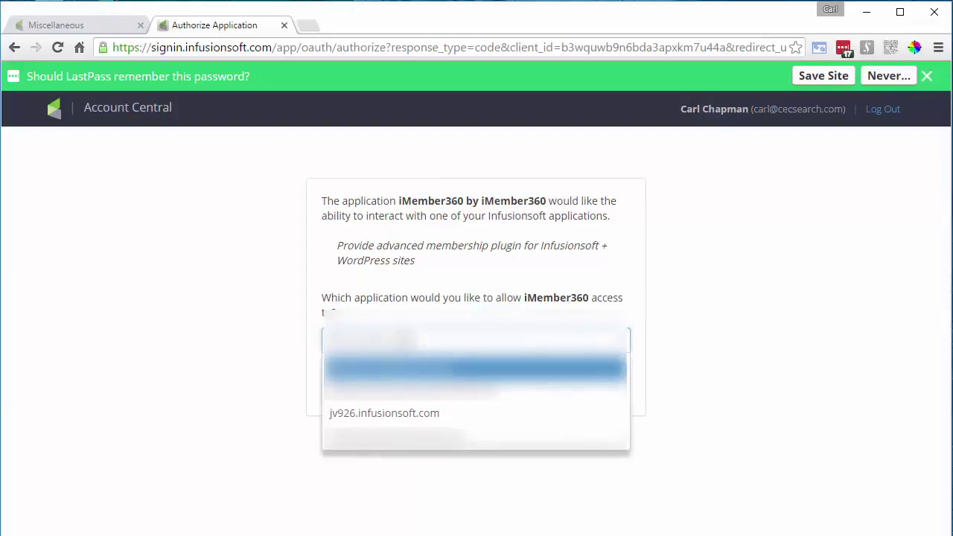
click(394, 415)
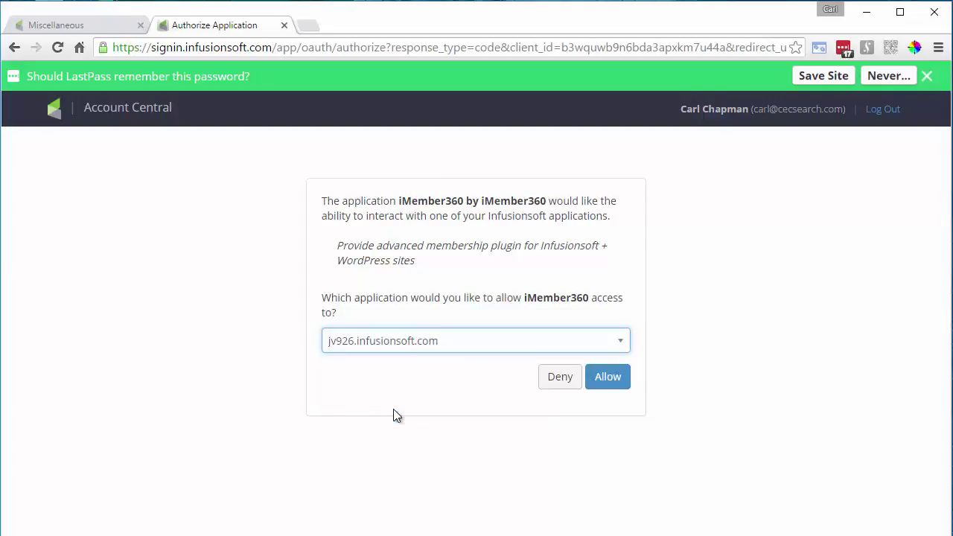
click(602, 378)
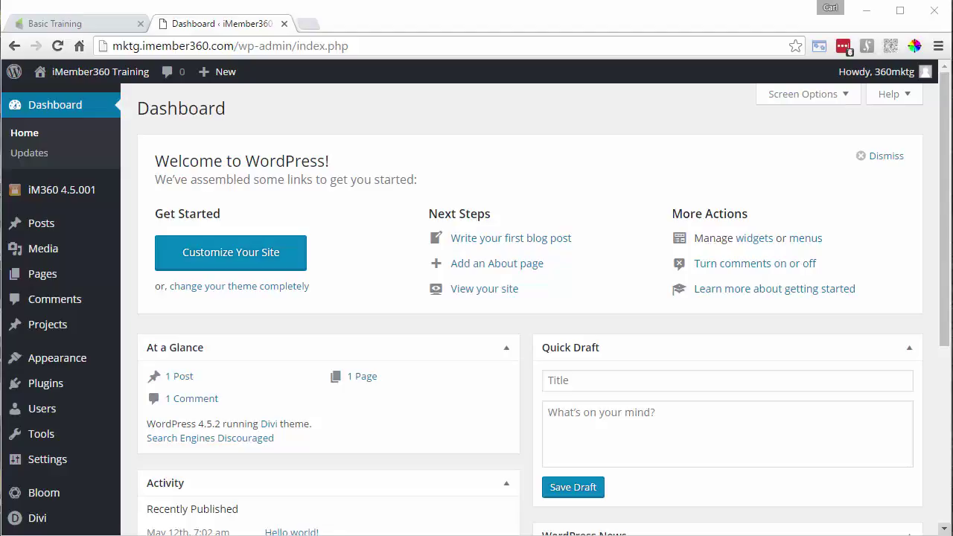
Open the iMember360 Plugin Options and review the sections of the main settings.
mouse_move(91, 201)
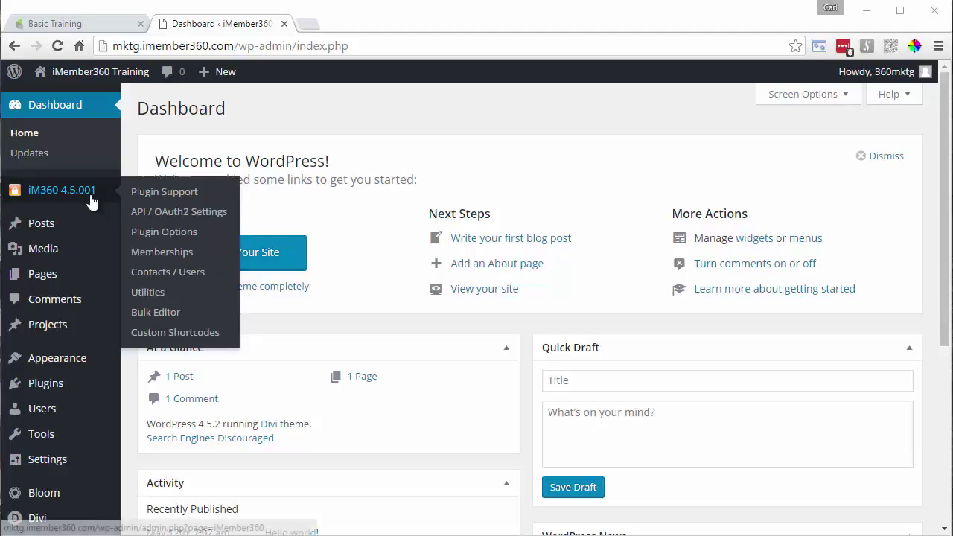
click(157, 237)
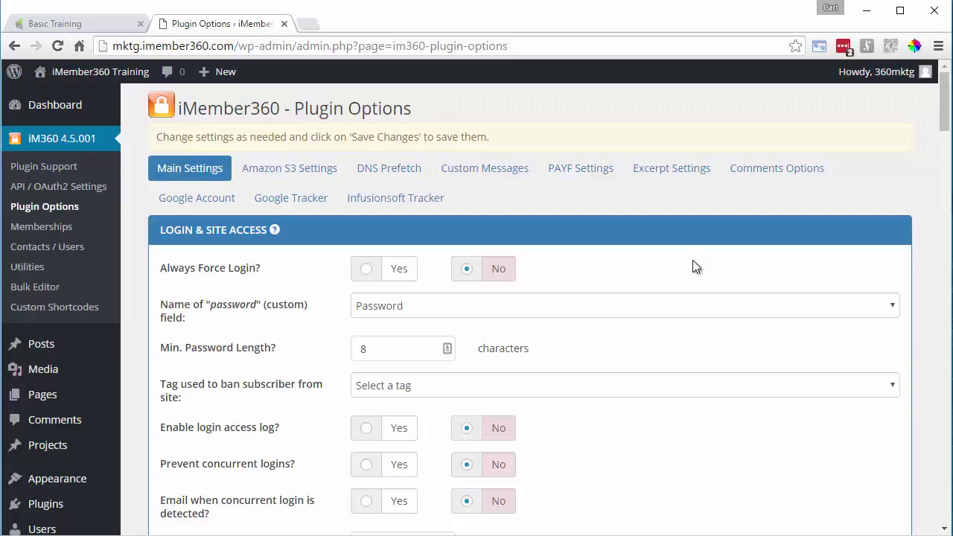
scroll(692, 268, down, 7)
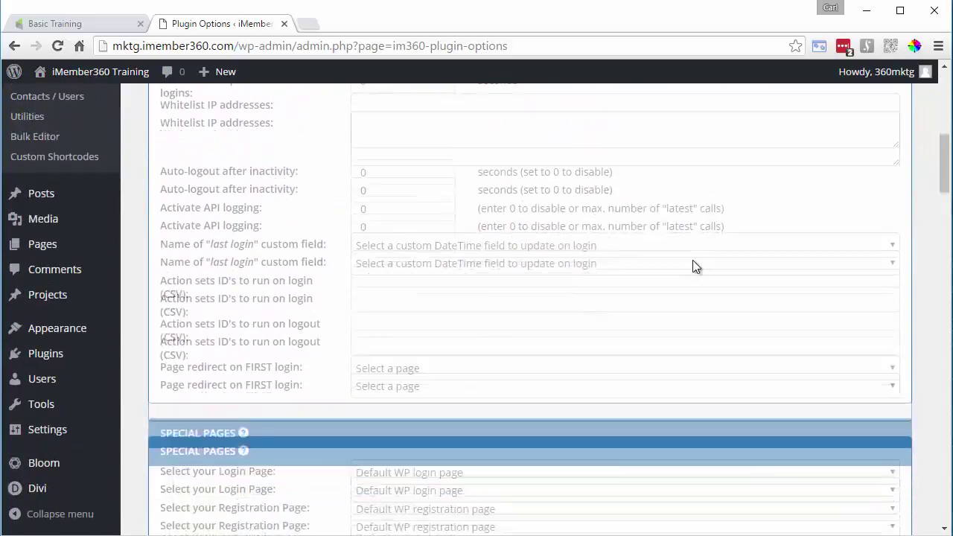
scroll(692, 267, down, 10)
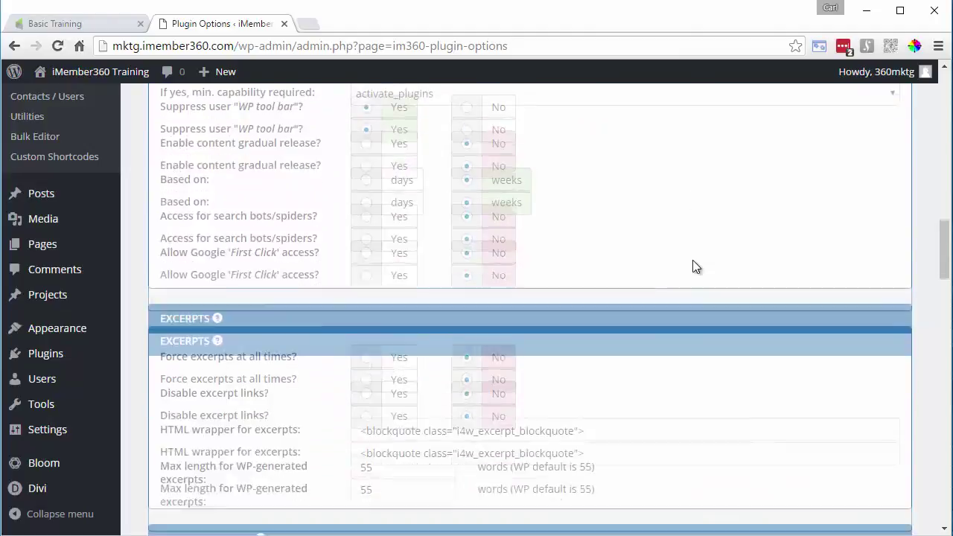
scroll(692, 267, down, 10)
scroll(693, 266, down, 6)
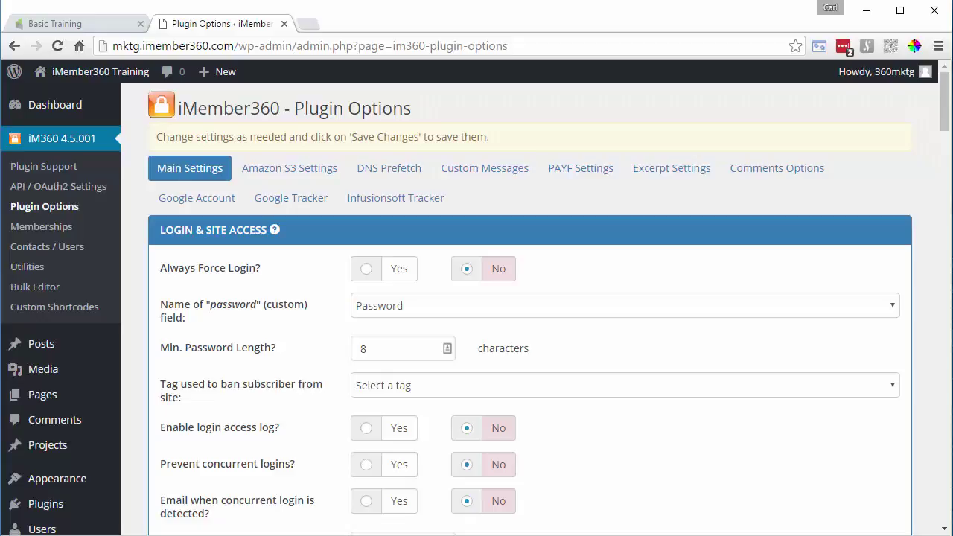
Select Password as the name of the password custom field and save the plugin options.
click(833, 317)
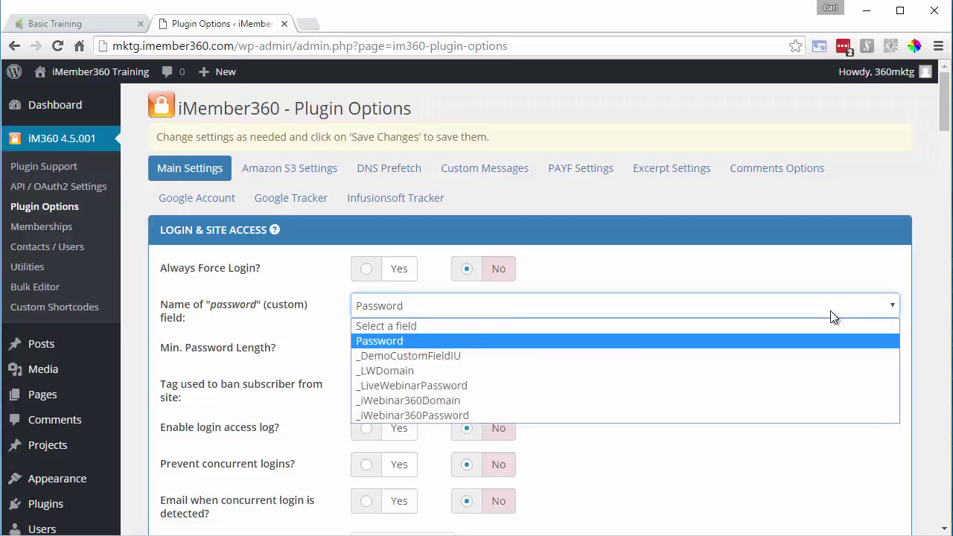
click(633, 340)
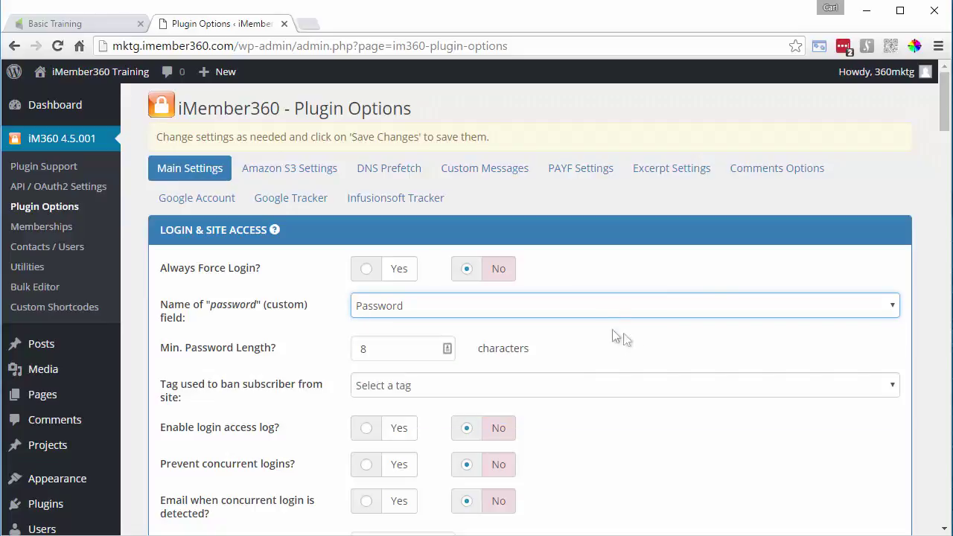
drag(944, 102, 940, 373)
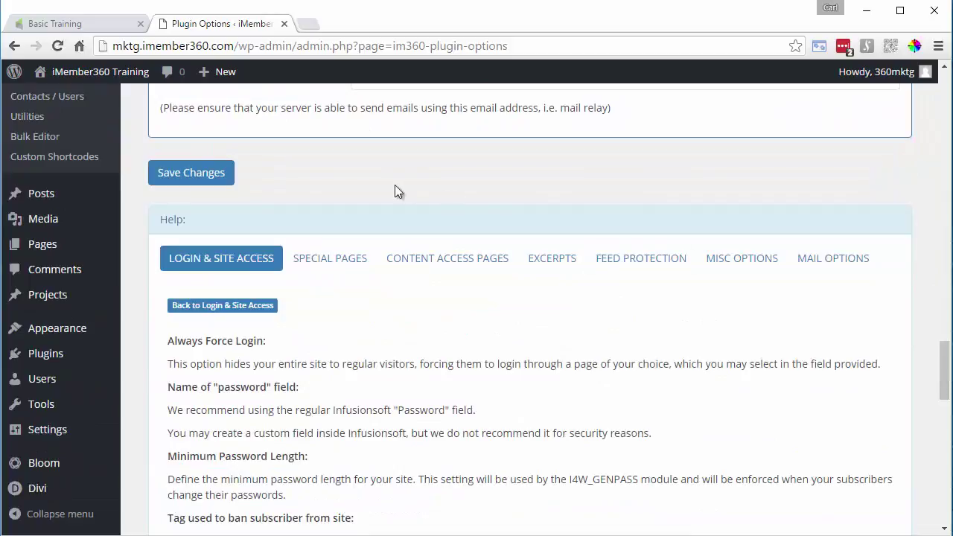
click(219, 174)
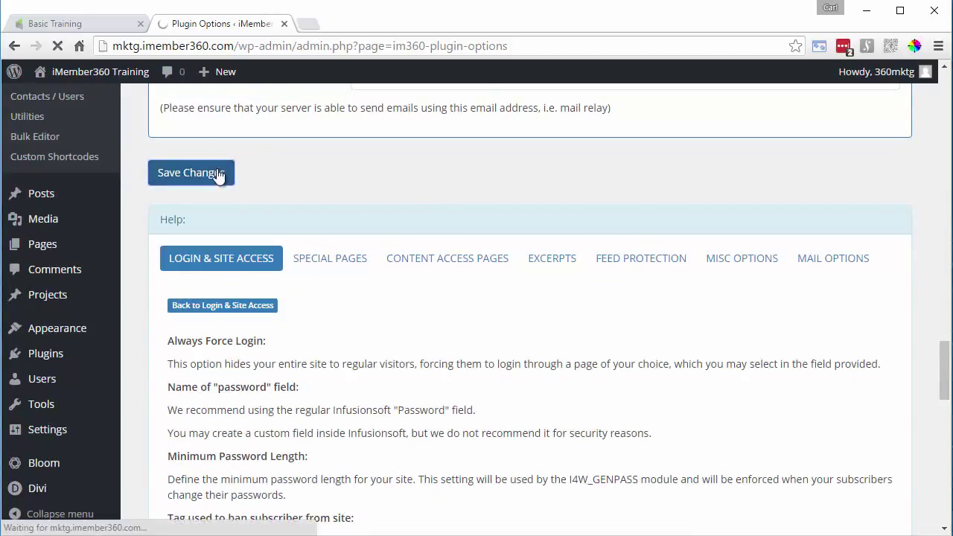